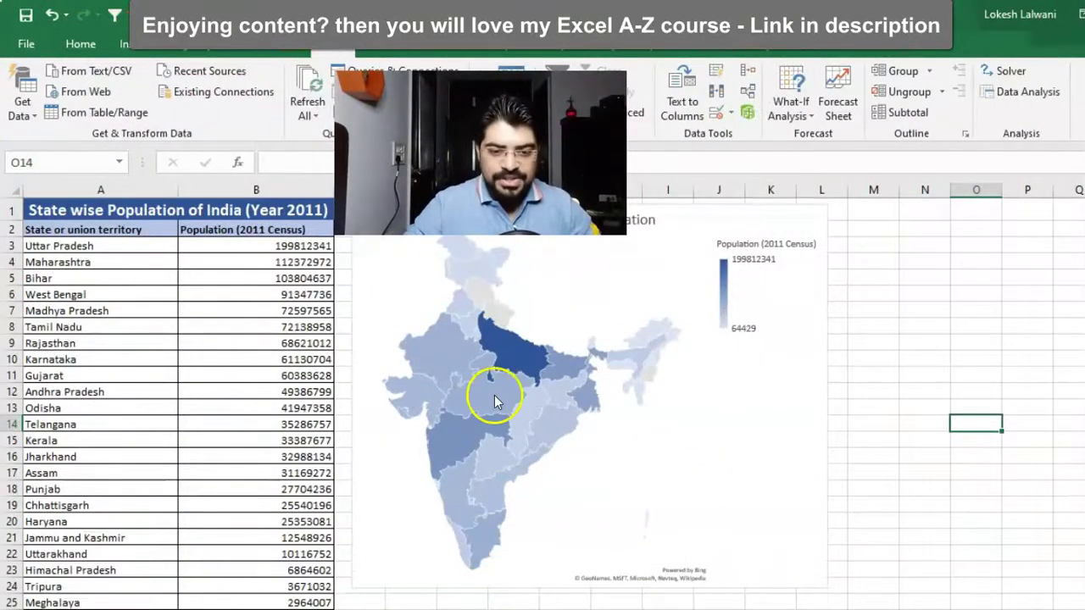
Step: Select the existing filled map chart and delete it from the sheet
click(358, 228)
key(Delete)
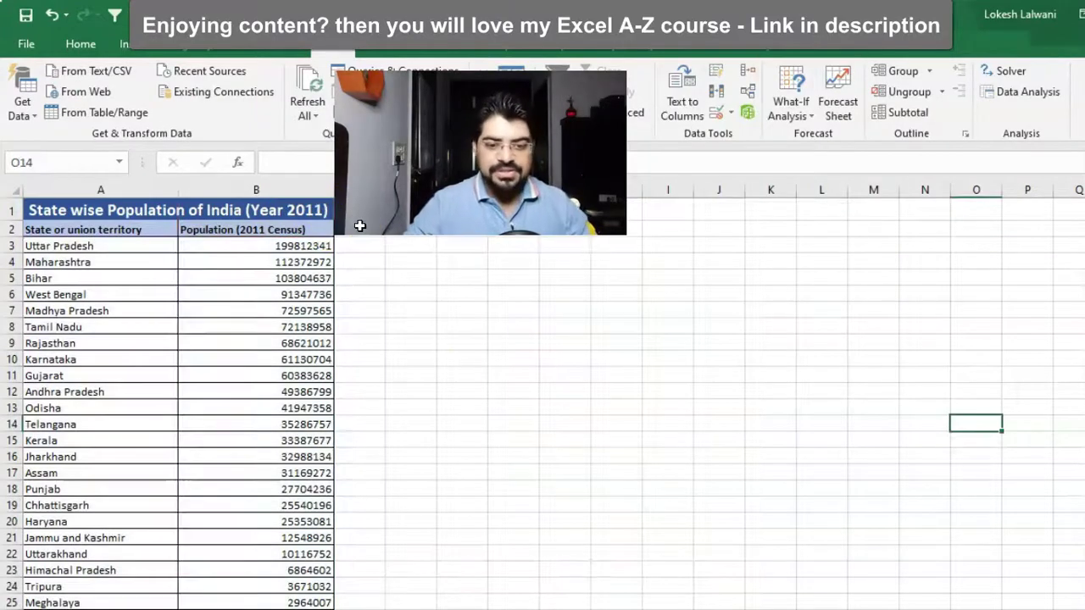
click(53, 323)
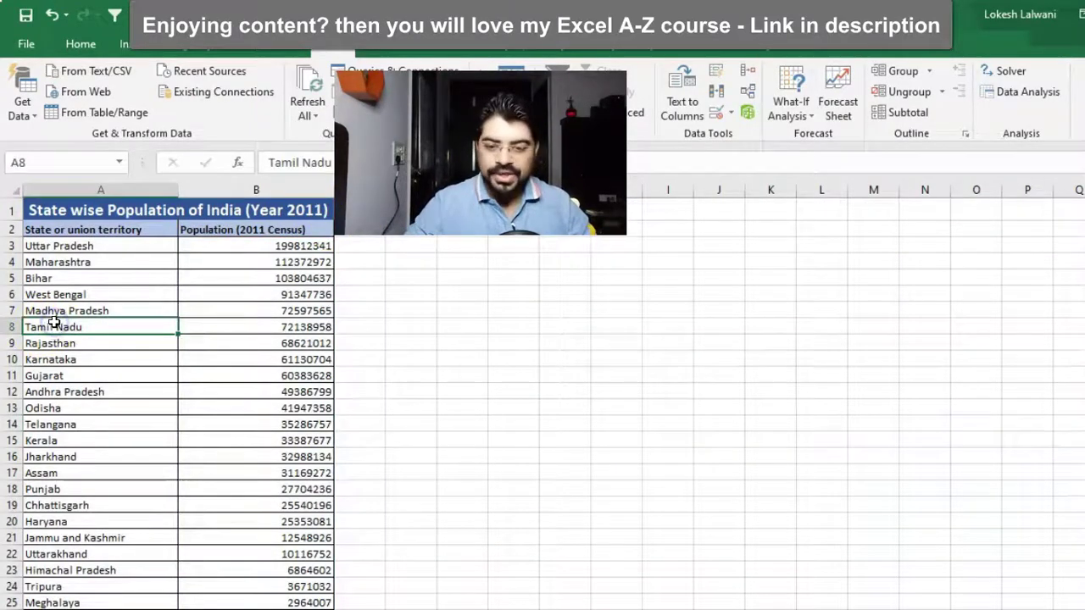
key(ctrl+Home)
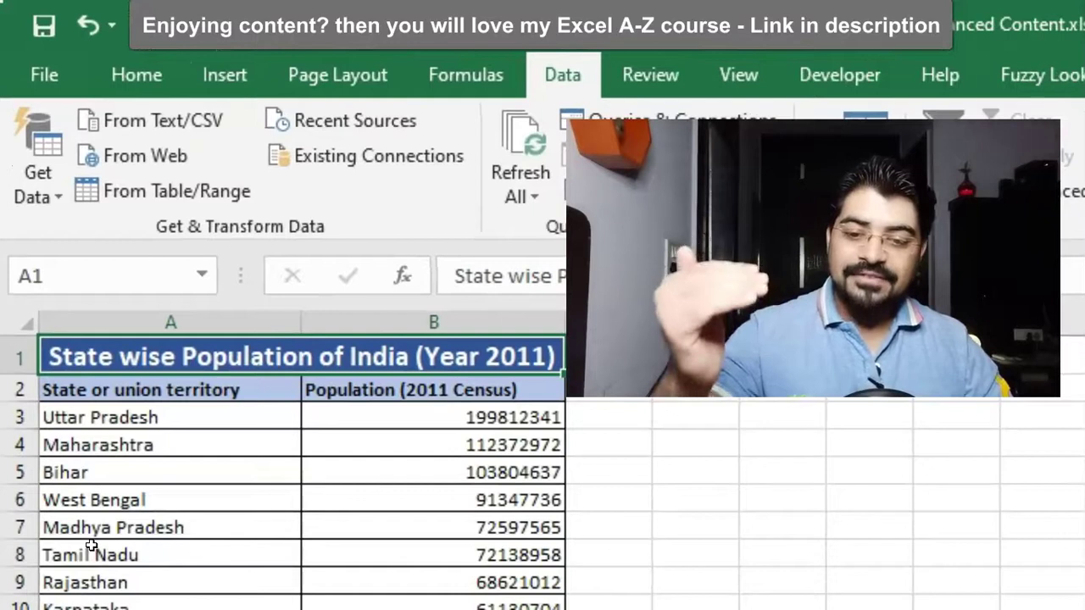
key(Down)
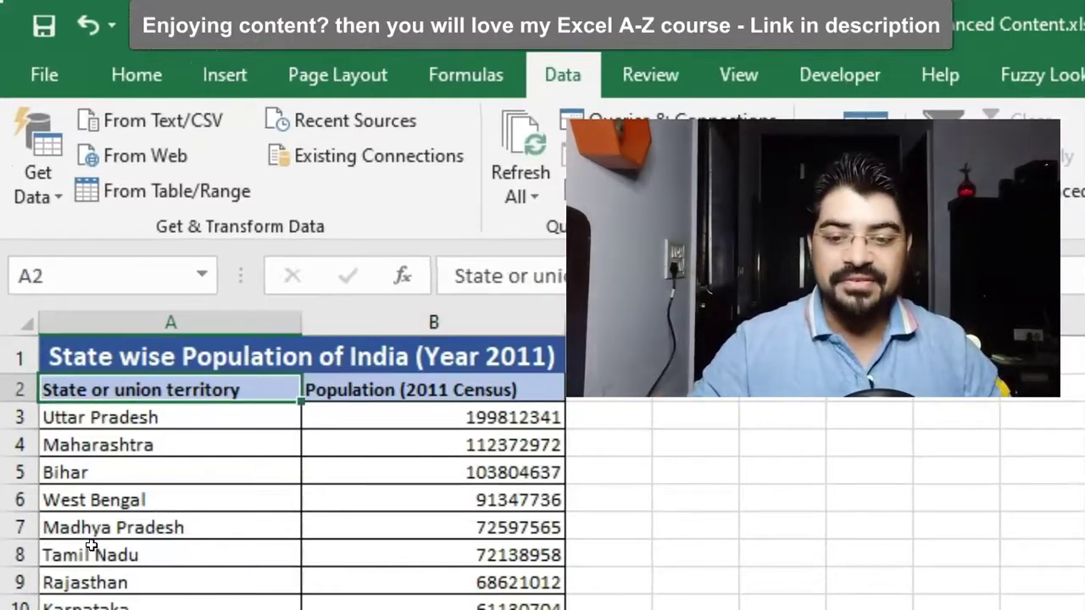
key(Down)
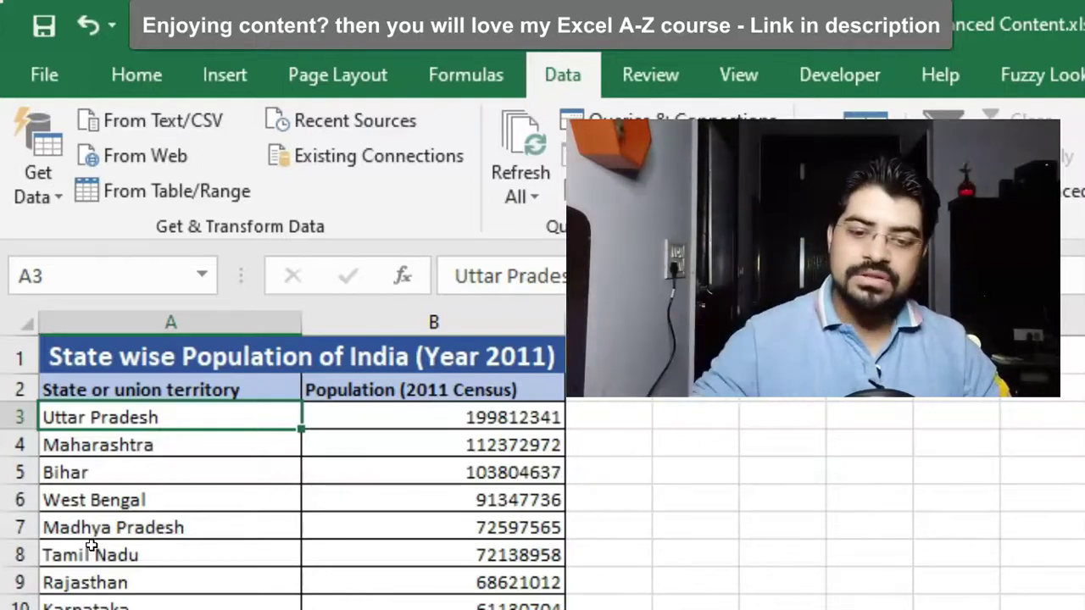
key(Right)
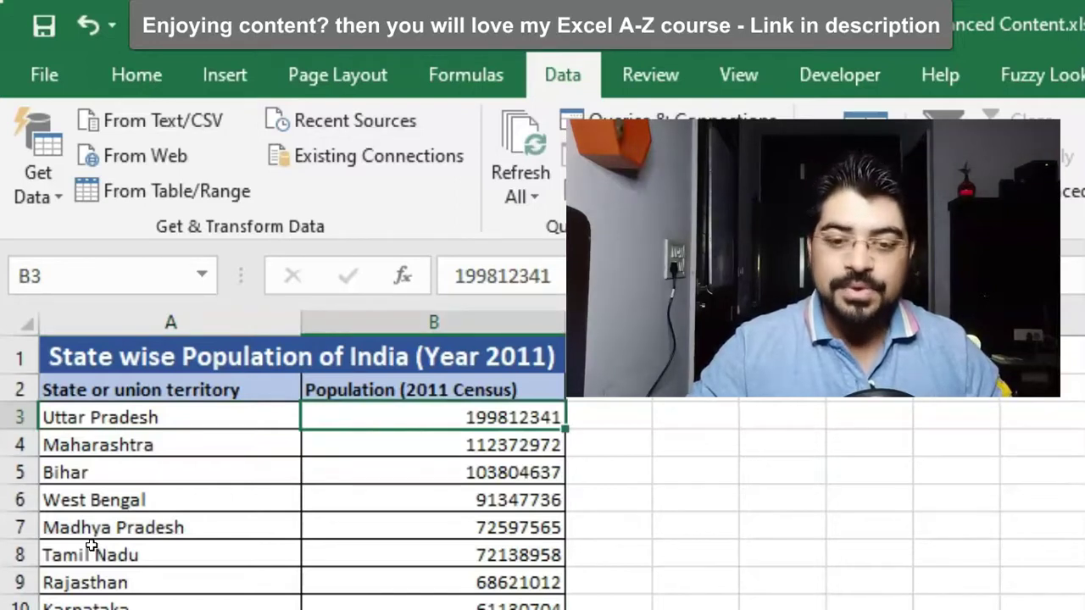
key(Left)
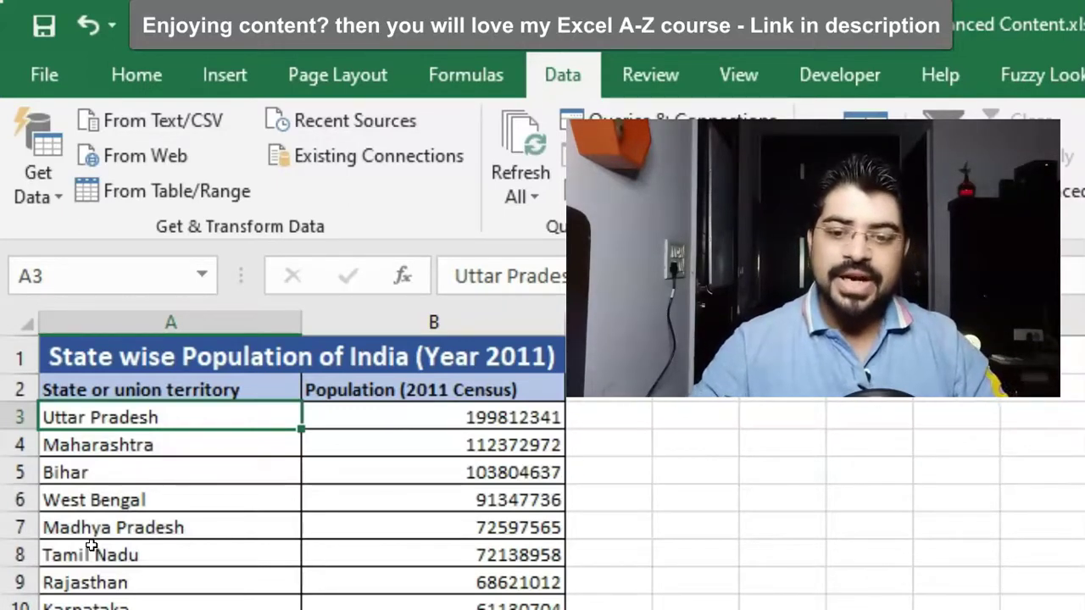
Step: Select the whole state-wise population table from A2 with Ctrl+A and show the Insert ribbon
key(Up)
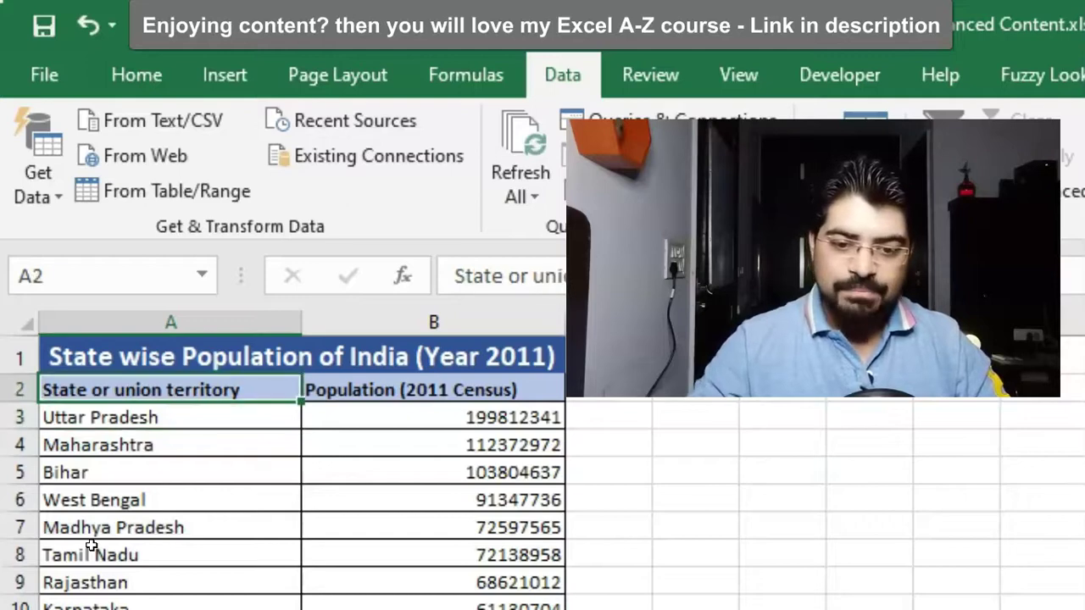
key(ctrl+a)
scroll(89, 538, down, 4)
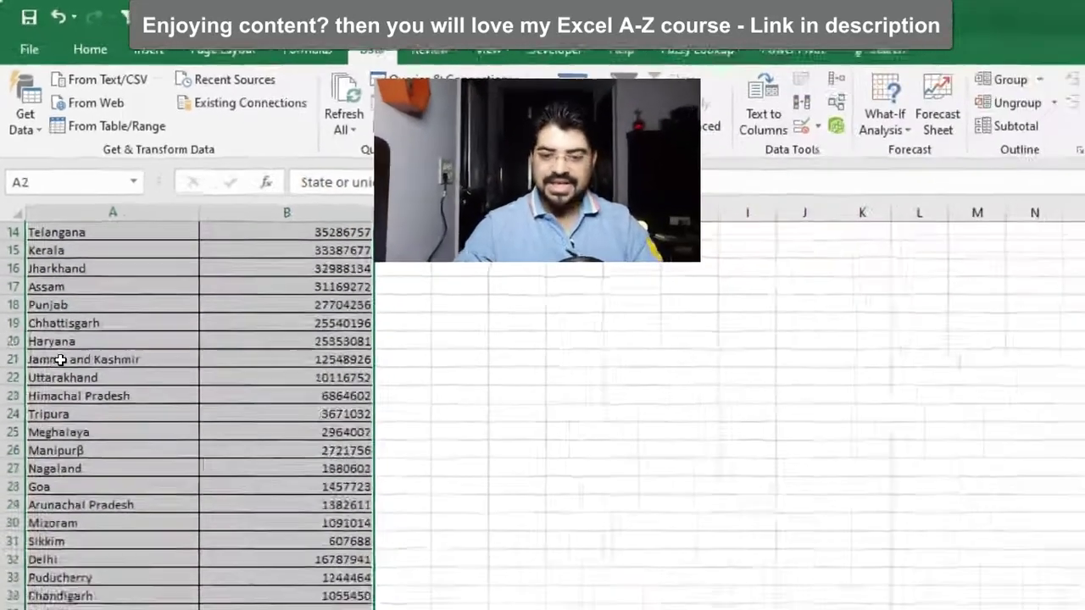
scroll(61, 360, up, 4)
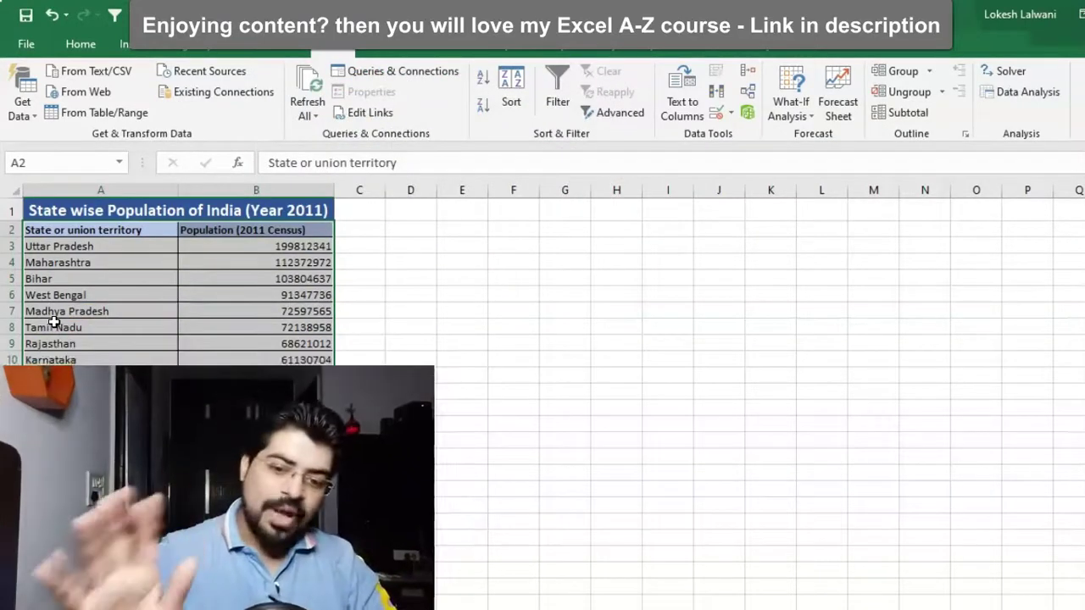
click(139, 46)
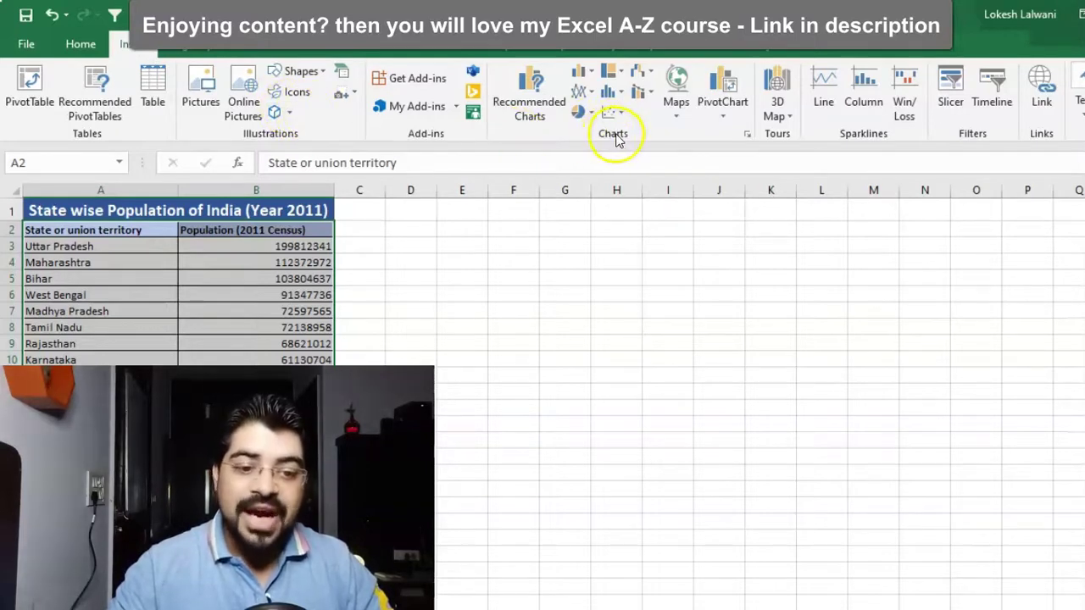
Step: Insert a Filled Map chart of India from the Maps dropdown using the selected population data
click(676, 106)
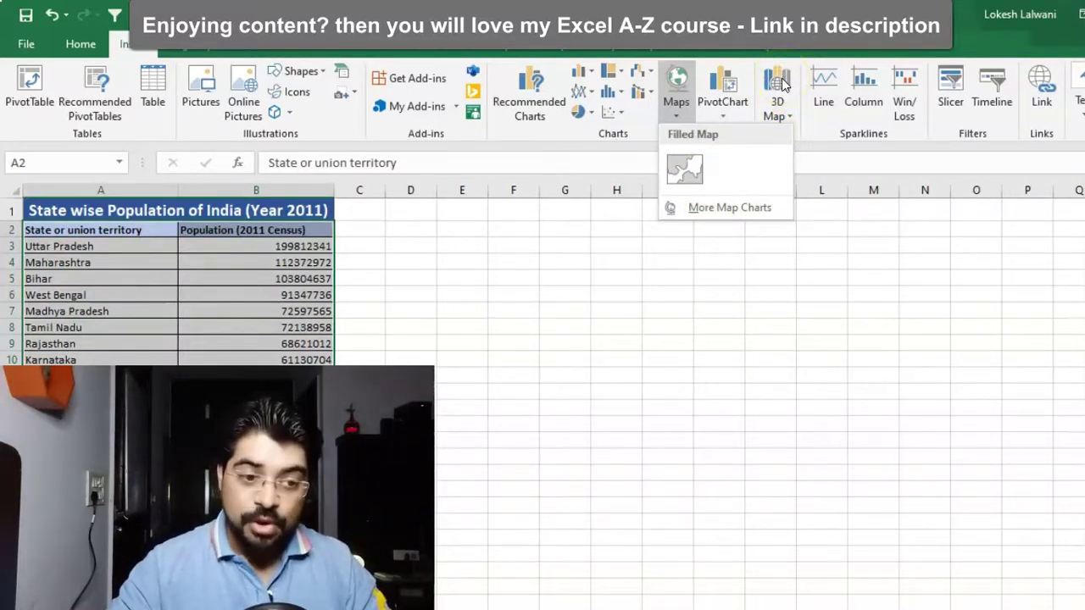
click(685, 170)
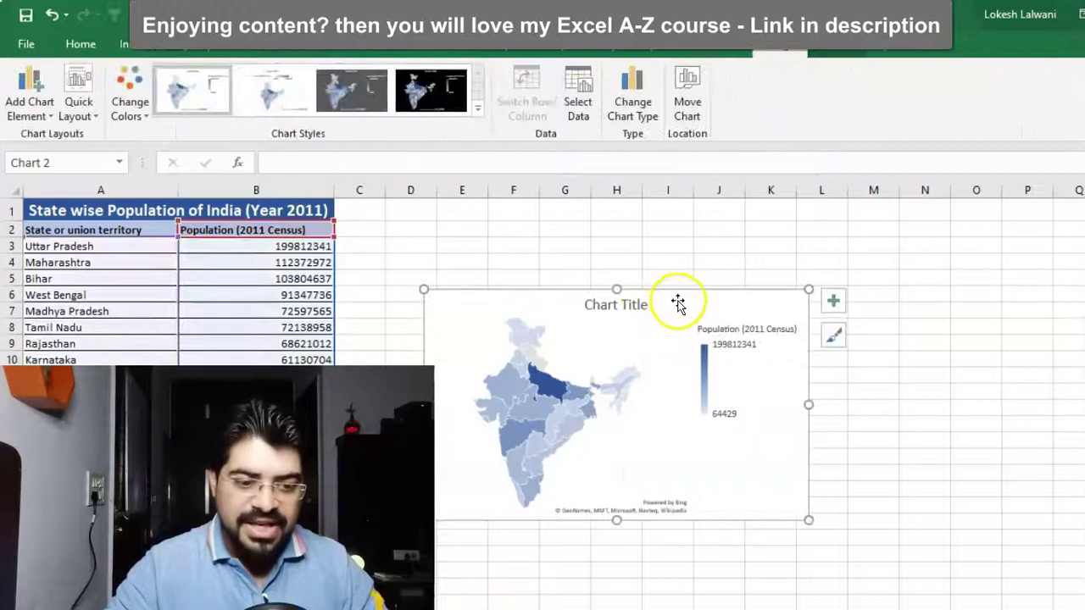
Step: Stretch the map chart's corners outward so it spans roughly columns D to O
drag(809, 289, 905, 217)
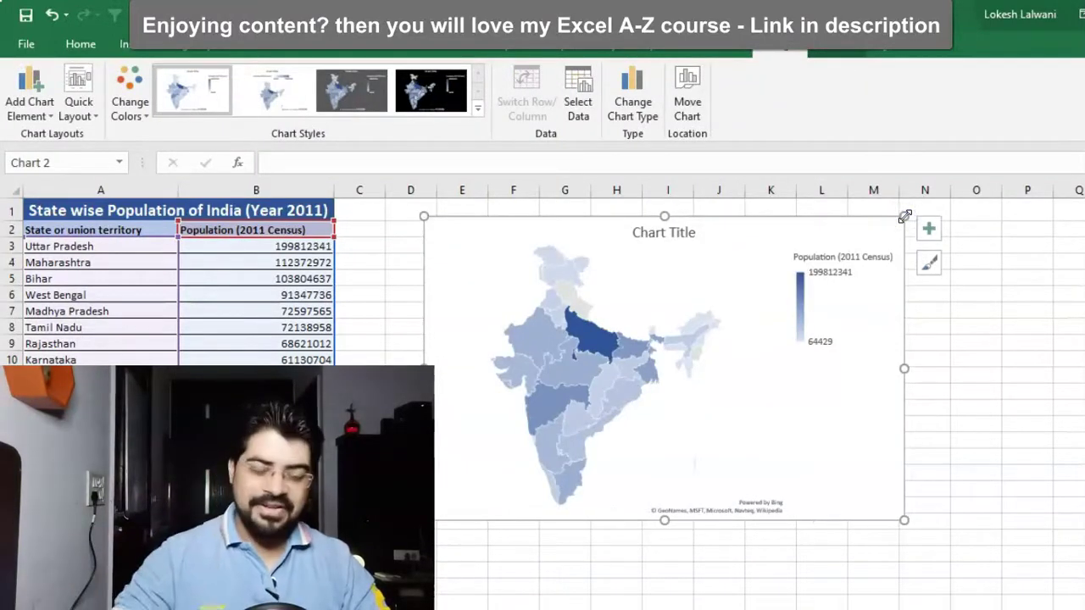
drag(904, 520, 967, 556)
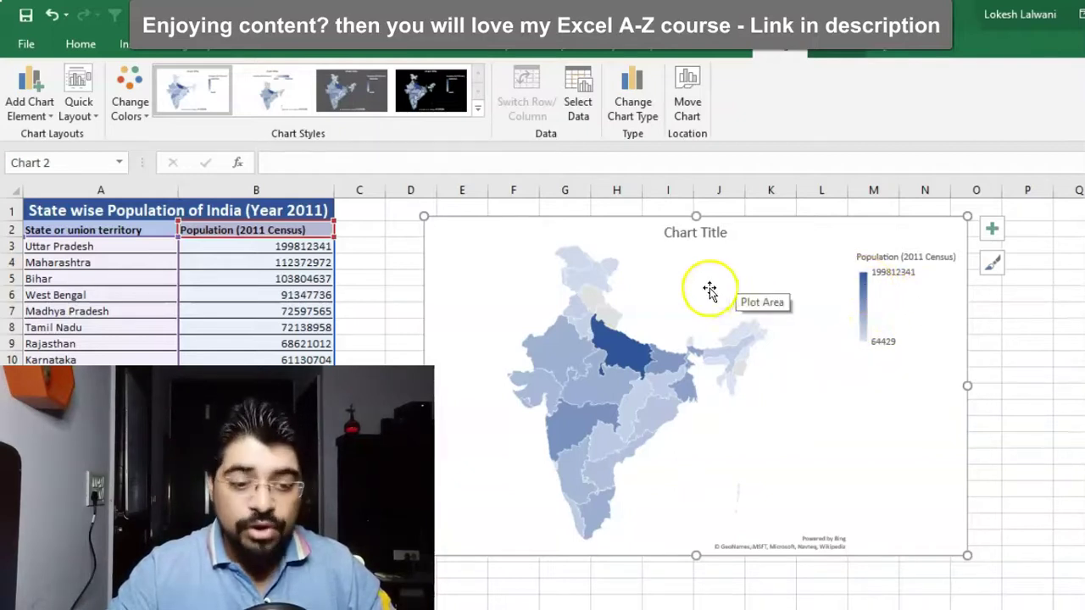
mouse_move(626, 347)
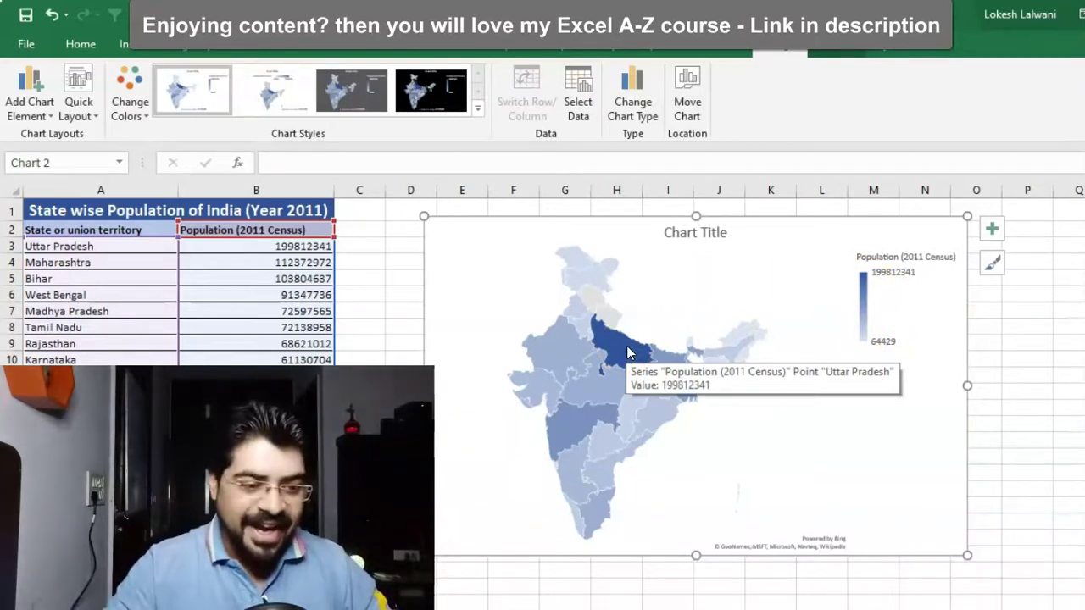
Step: Turn off the map's population data labels in Chart Elements, then select the chart title
click(971, 235)
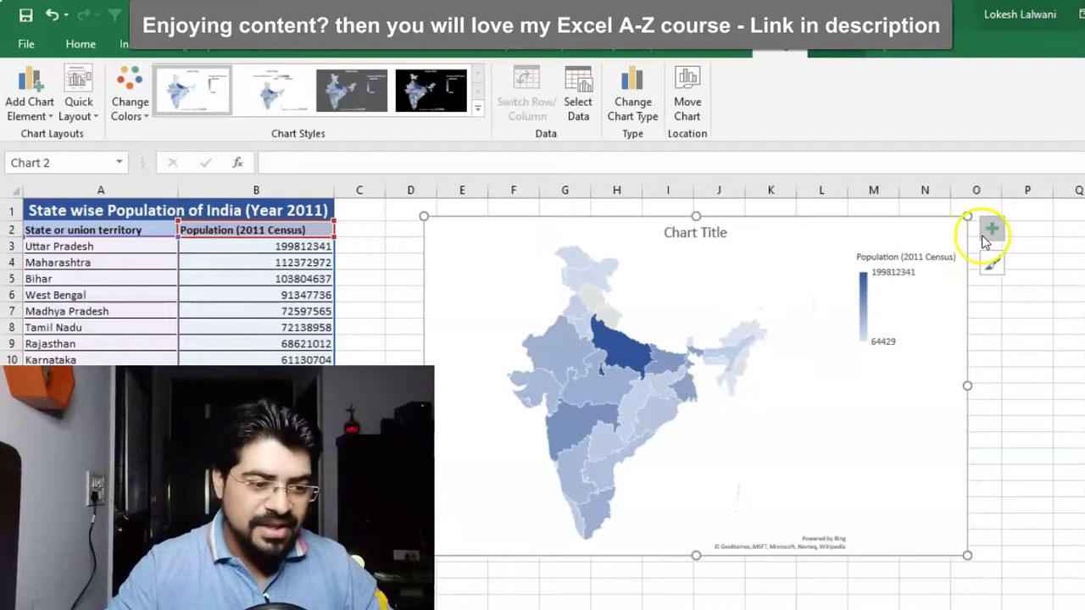
click(991, 227)
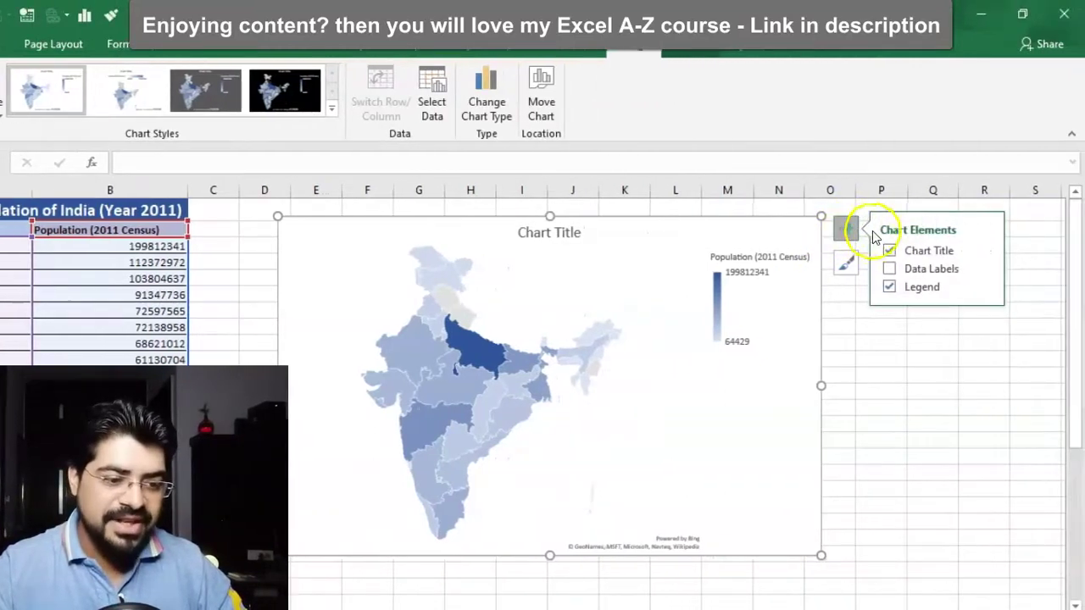
click(956, 269)
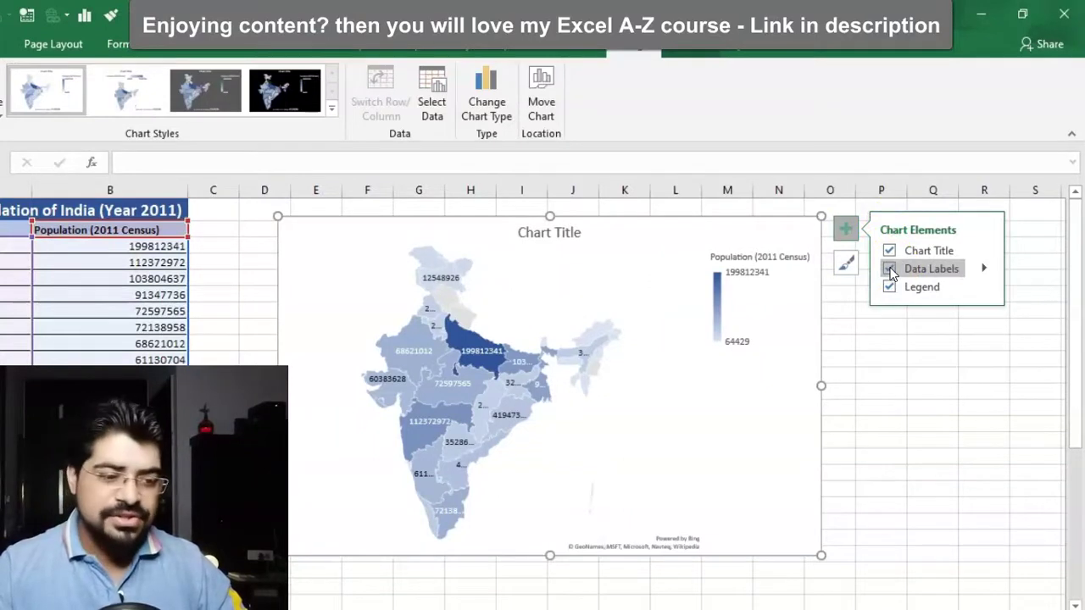
click(984, 268)
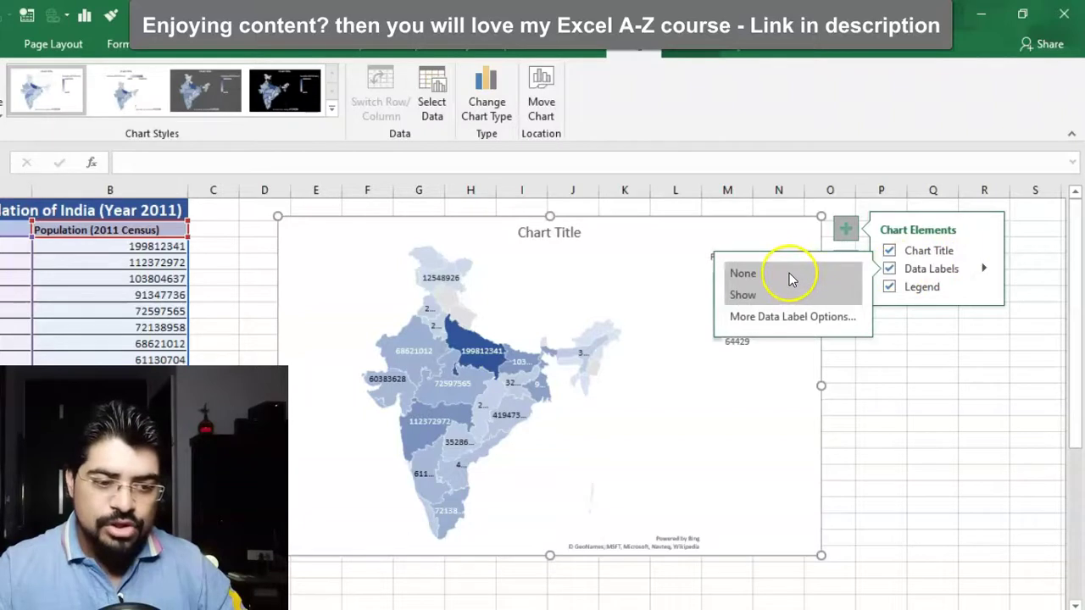
click(890, 271)
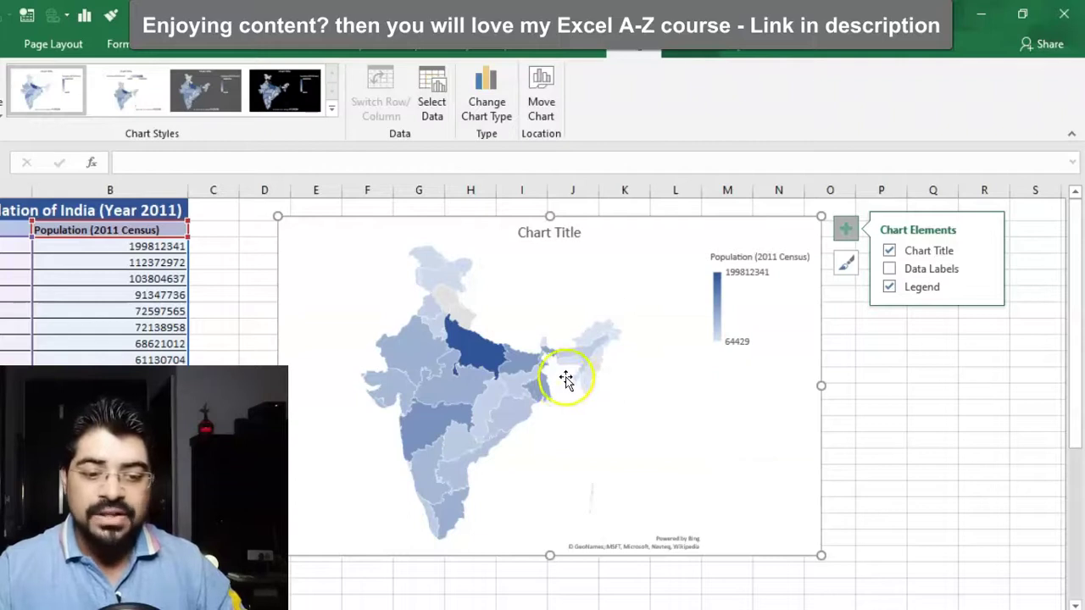
mouse_move(484, 352)
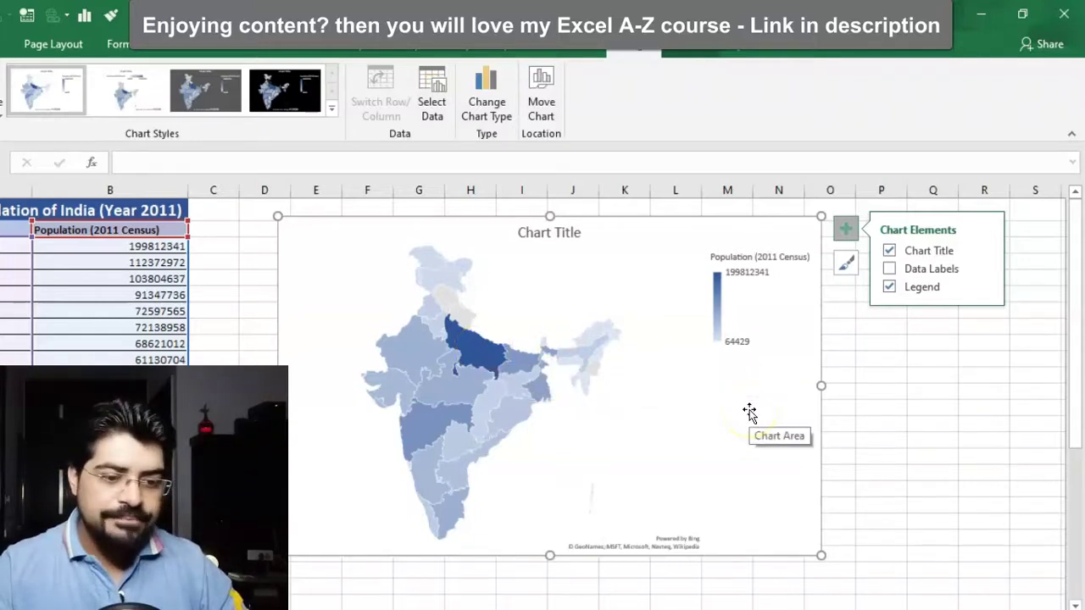
click(539, 237)
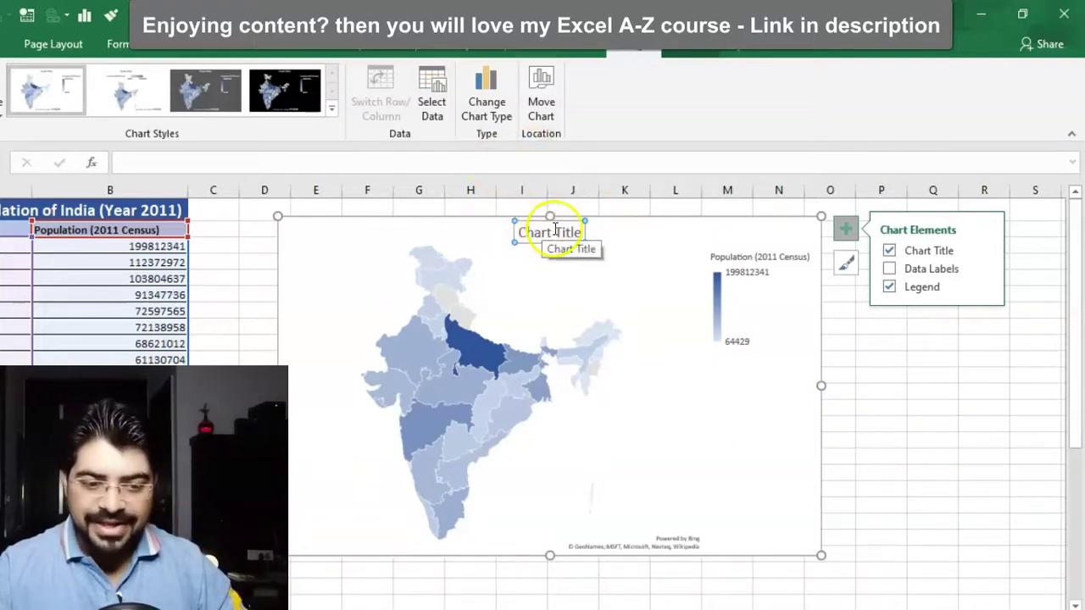
click(686, 429)
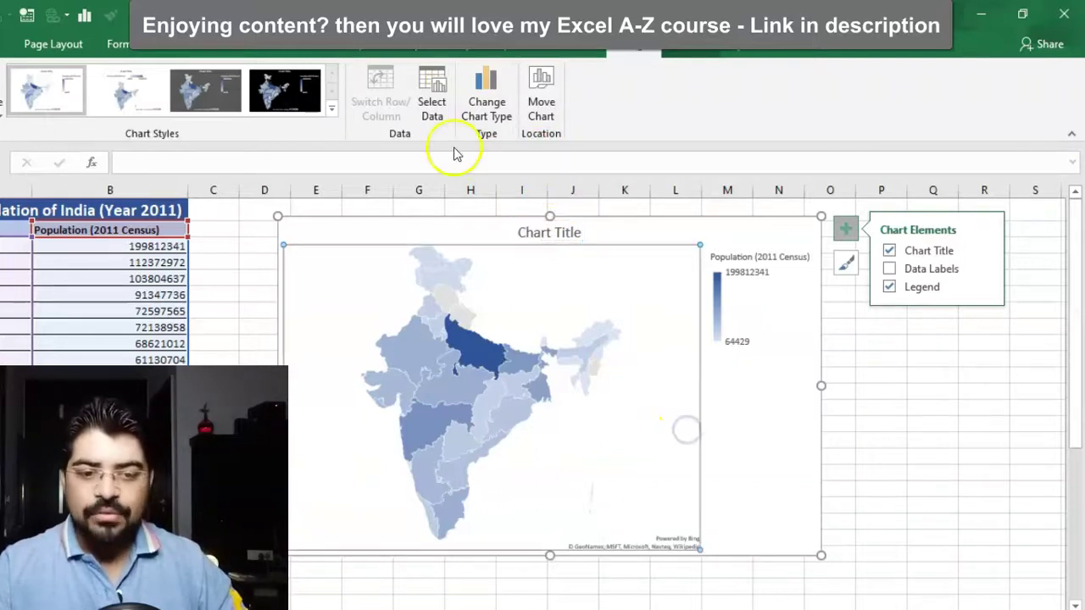
click(299, 229)
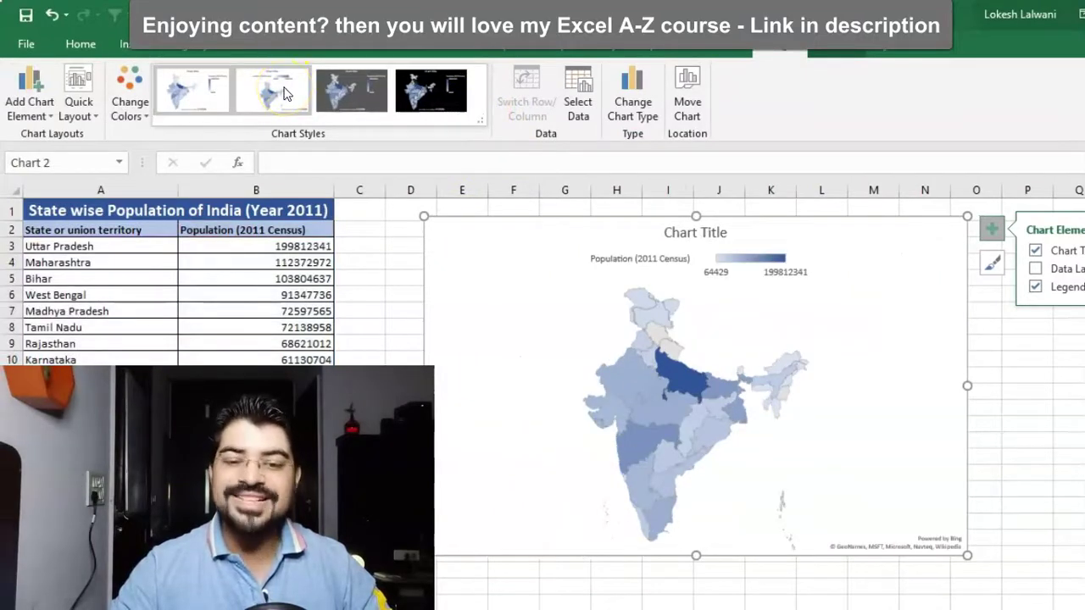
click(436, 93)
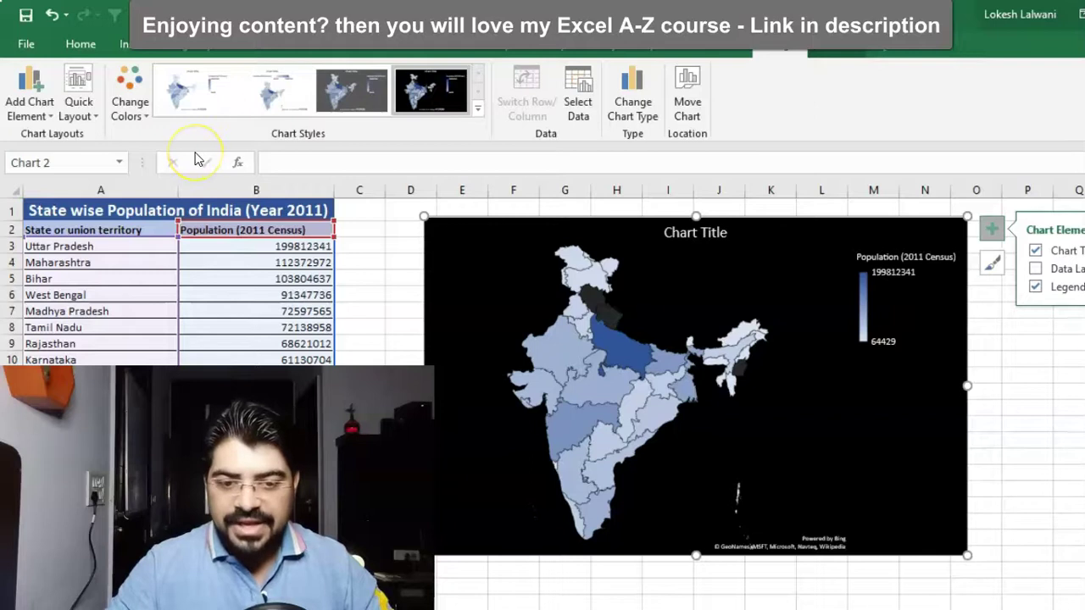
click(210, 100)
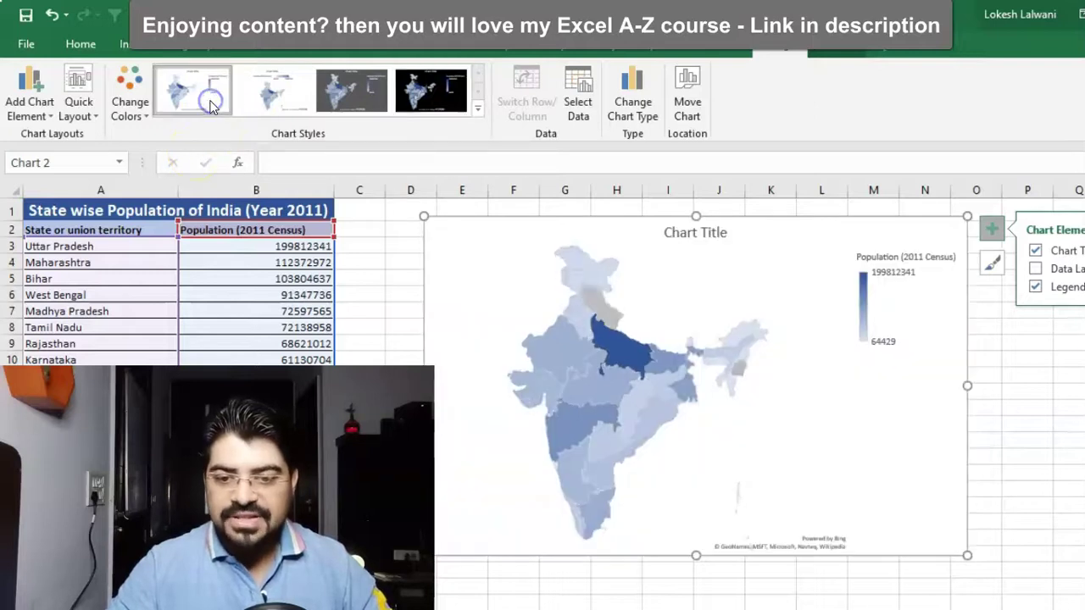
click(132, 117)
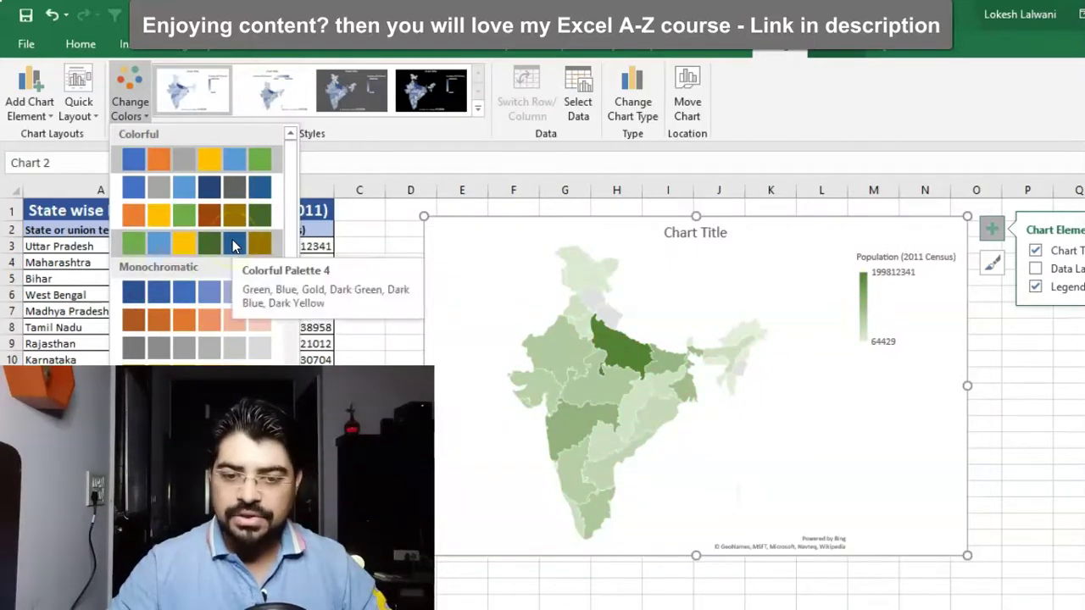
click(440, 225)
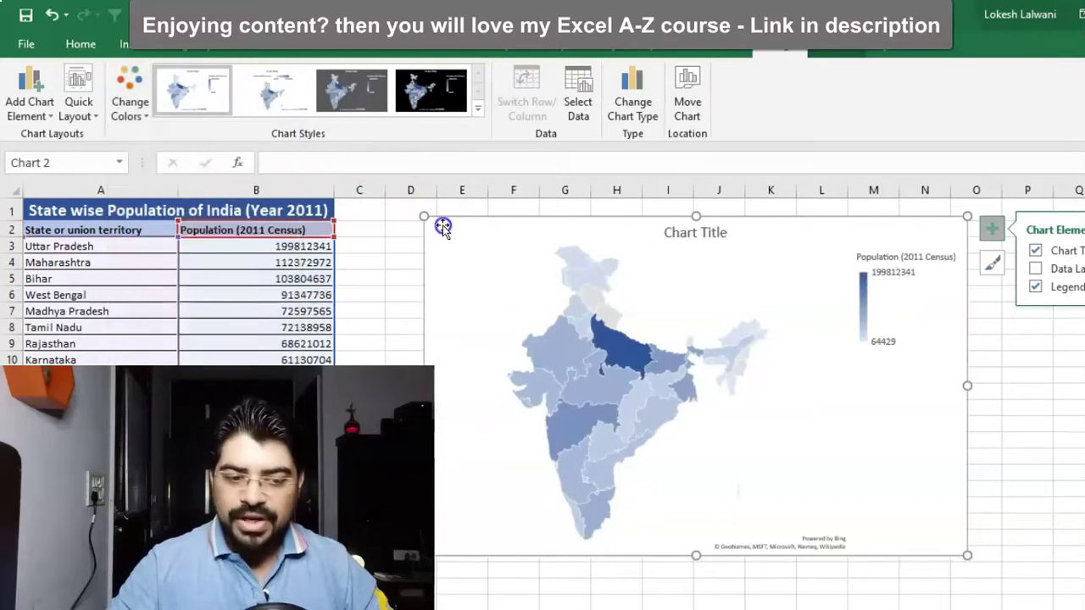
click(78, 103)
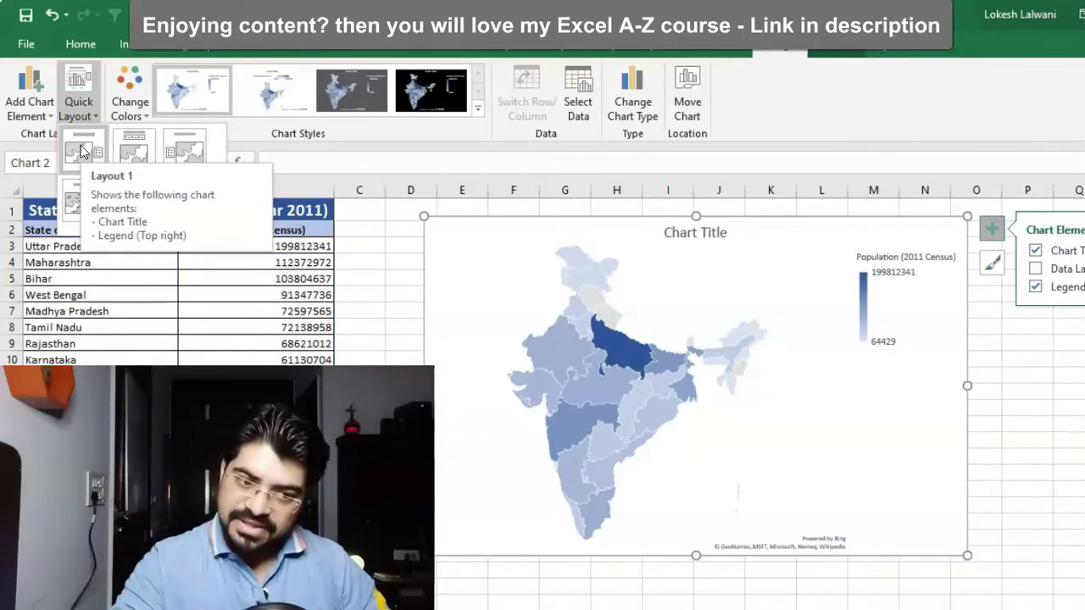
click(134, 150)
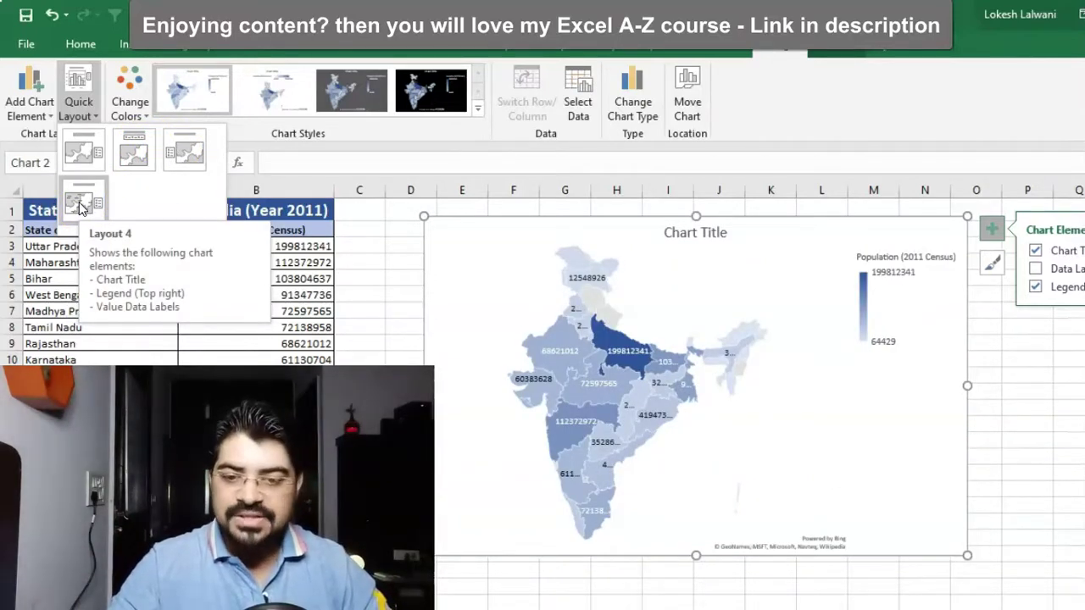
click(77, 155)
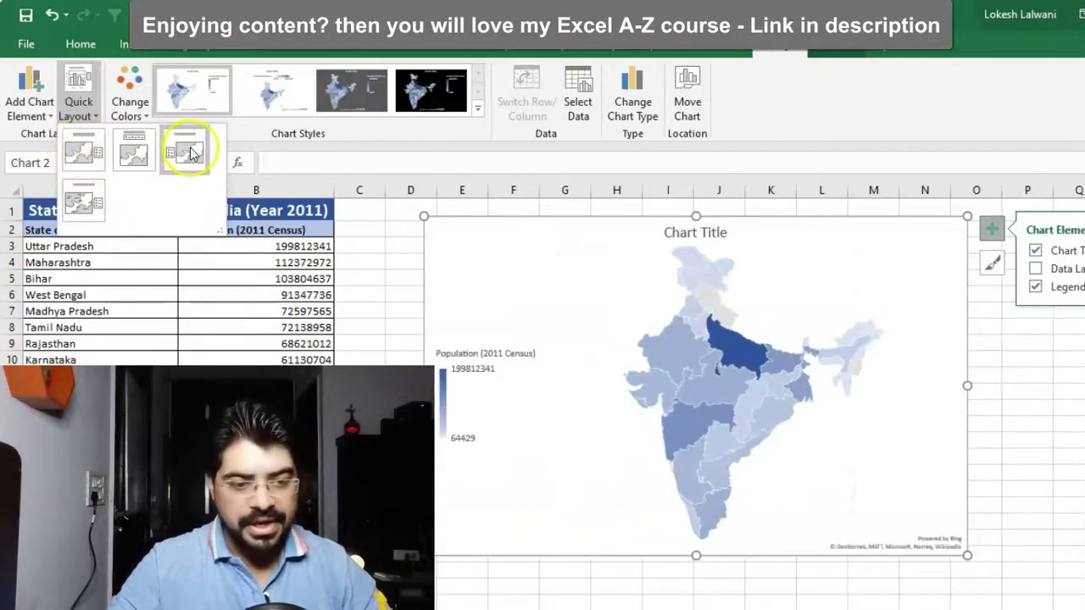
click(435, 222)
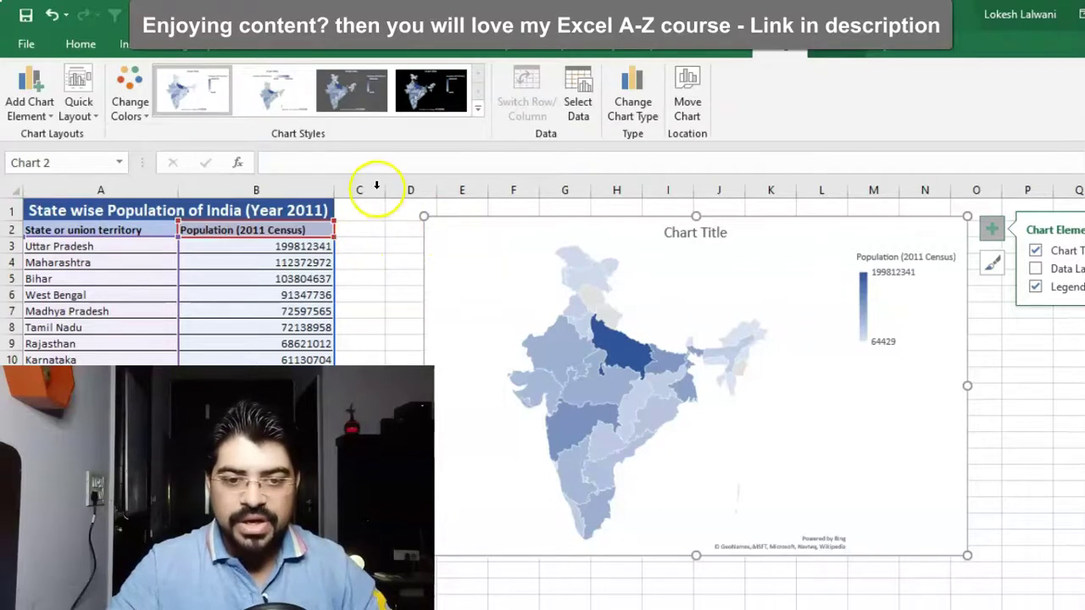
Step: Hide the worksheet gridlines from the View tab
click(428, 41)
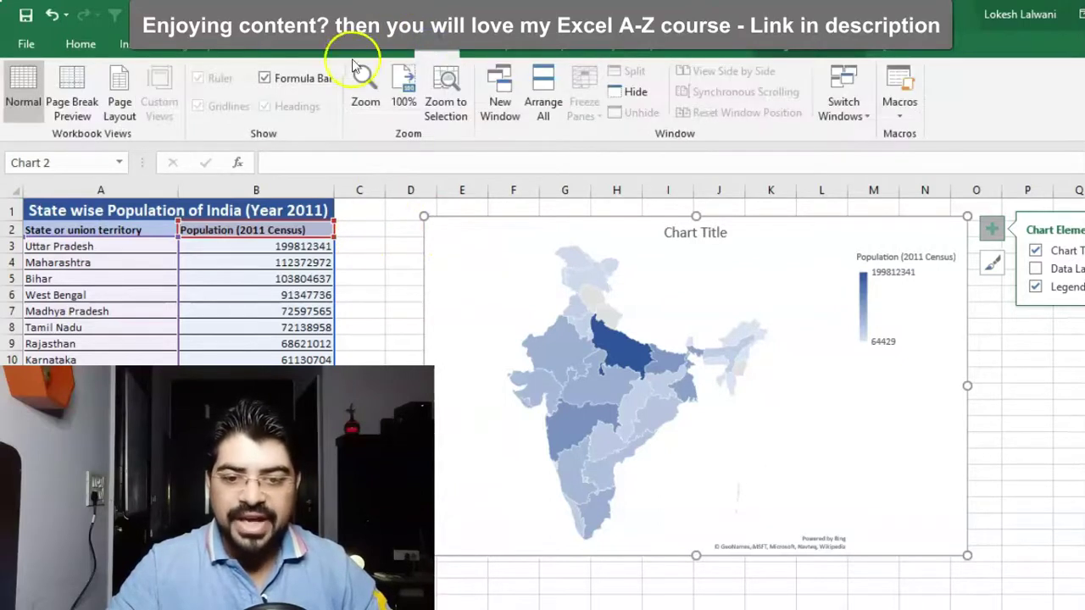
click(390, 292)
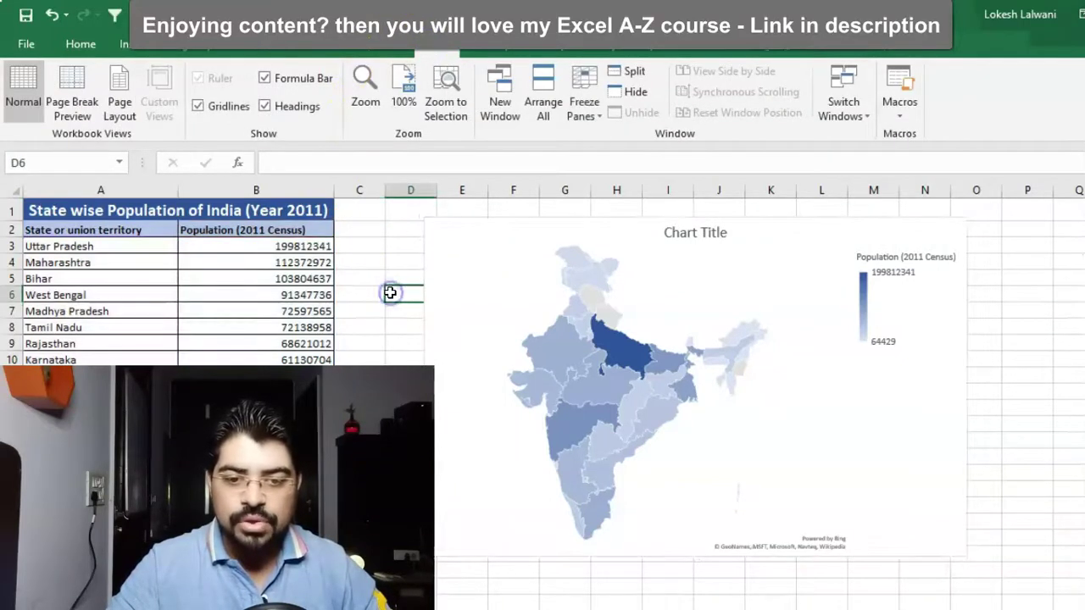
click(198, 106)
Step: Move the map chart beside the population table and enlarge it from its corner
drag(456, 218, 404, 205)
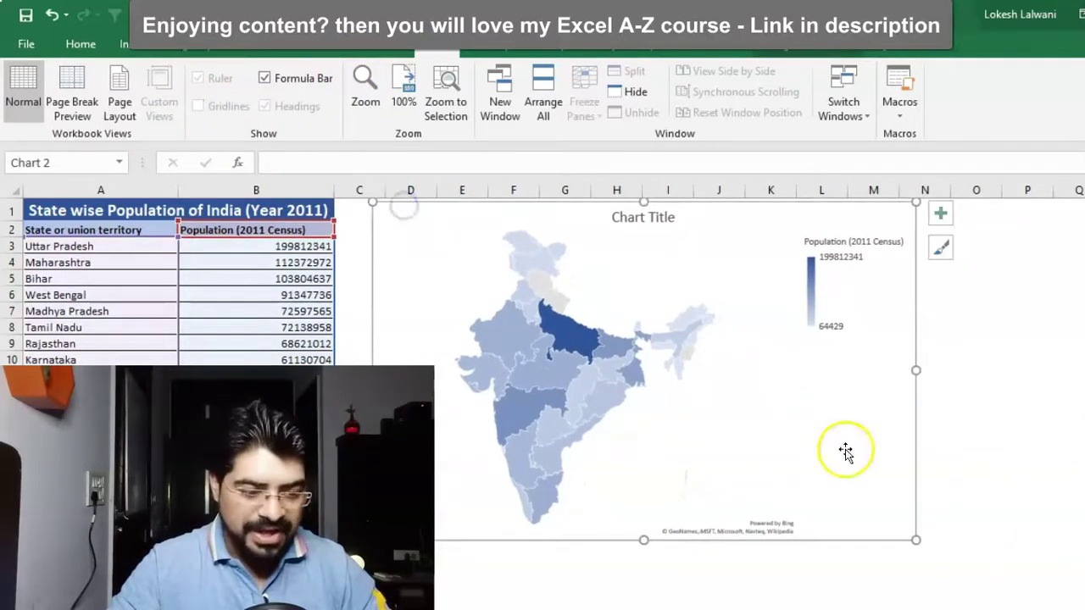
drag(918, 541, 988, 600)
click(1047, 472)
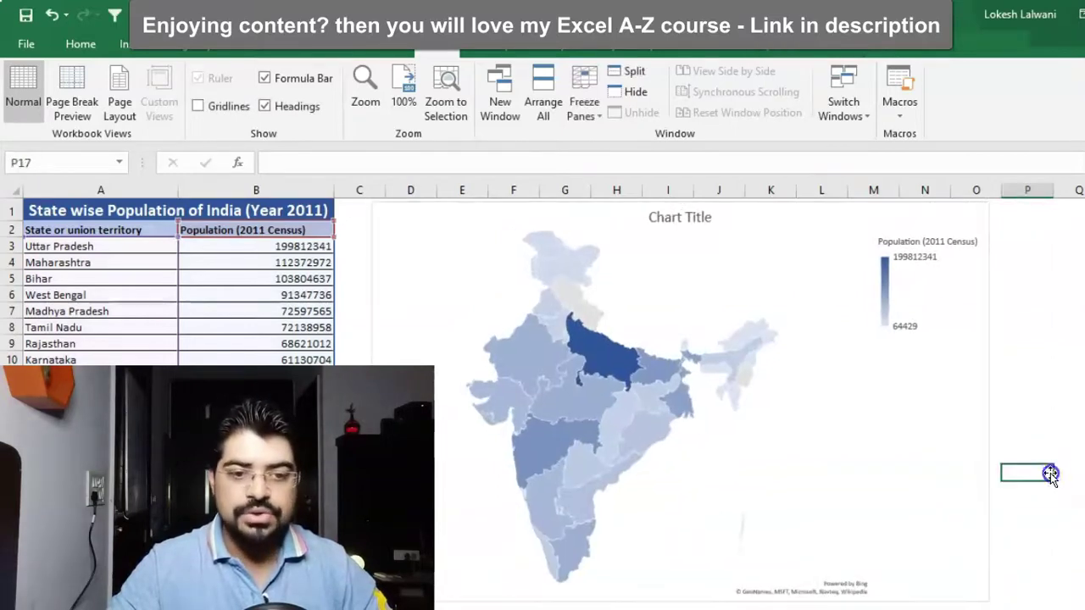
click(308, 311)
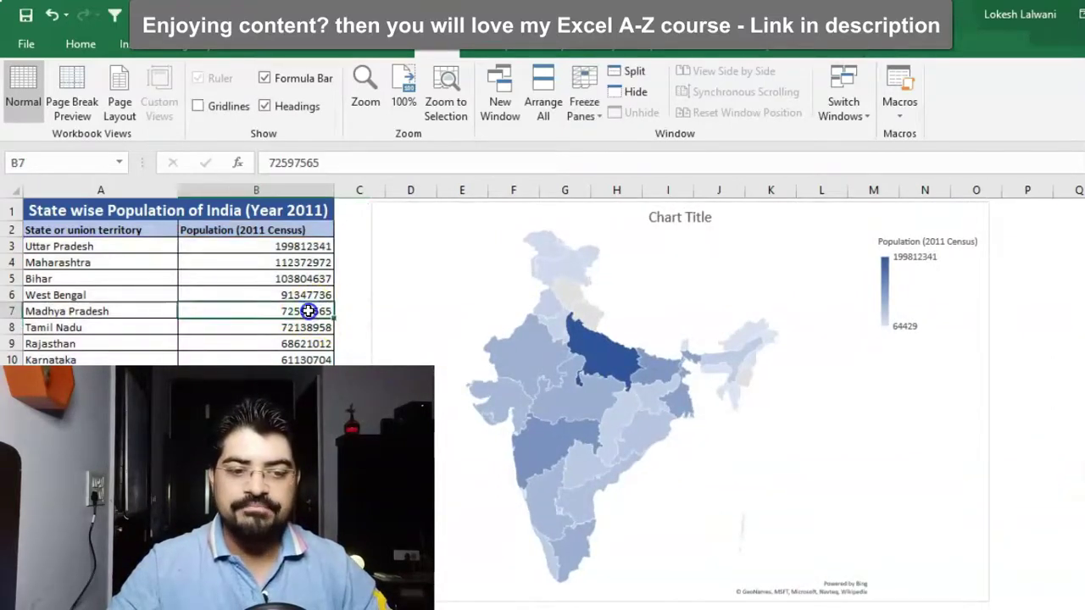